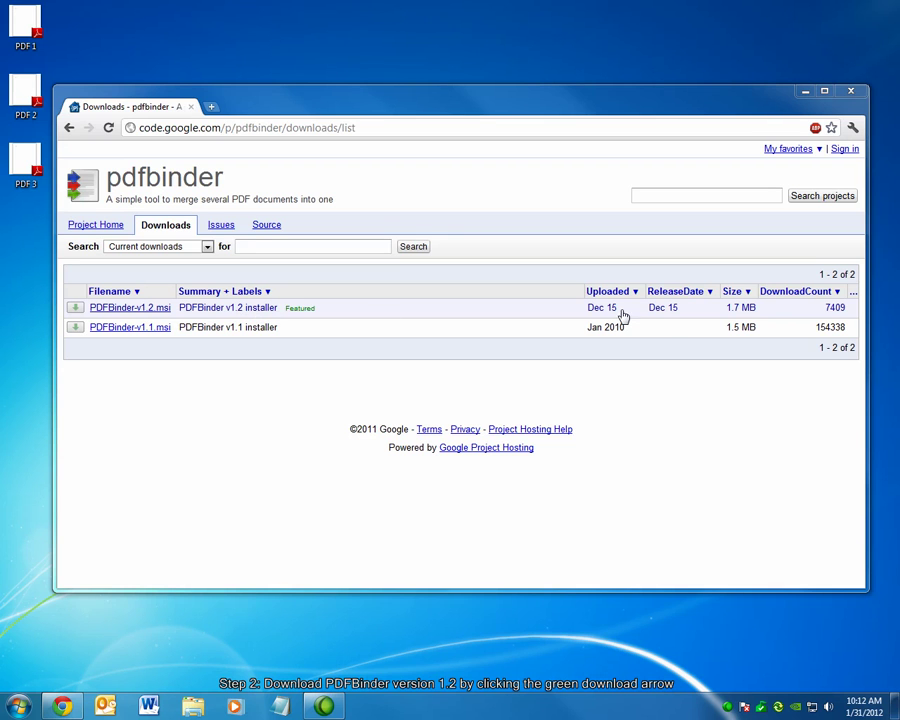
Download PDFBinder-v1.2.msi in Chrome and keep it past the safety warning.
left_click(78, 313)
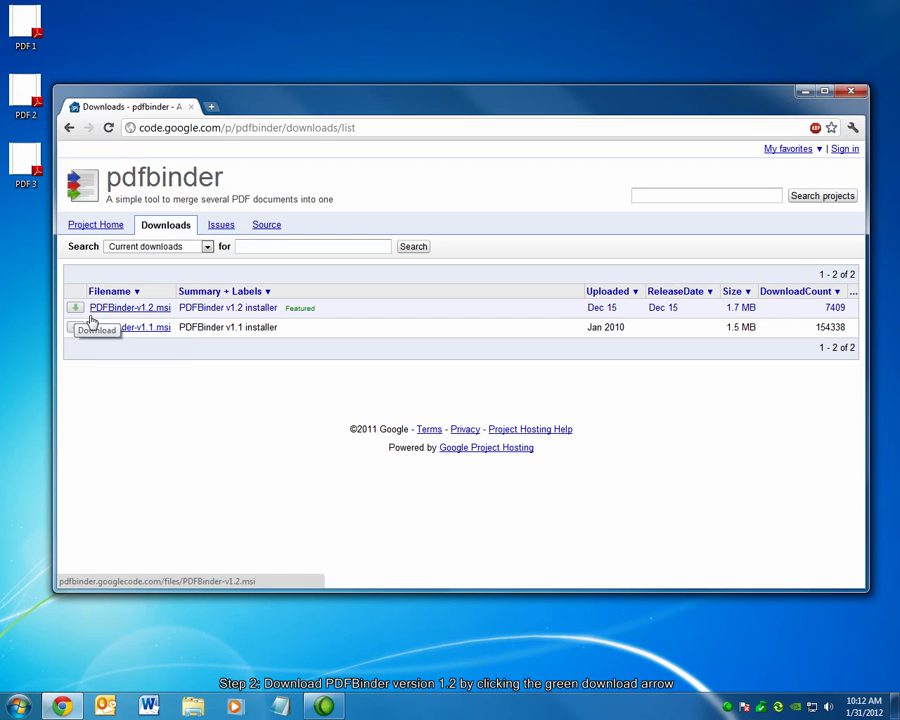
left_click(296, 574)
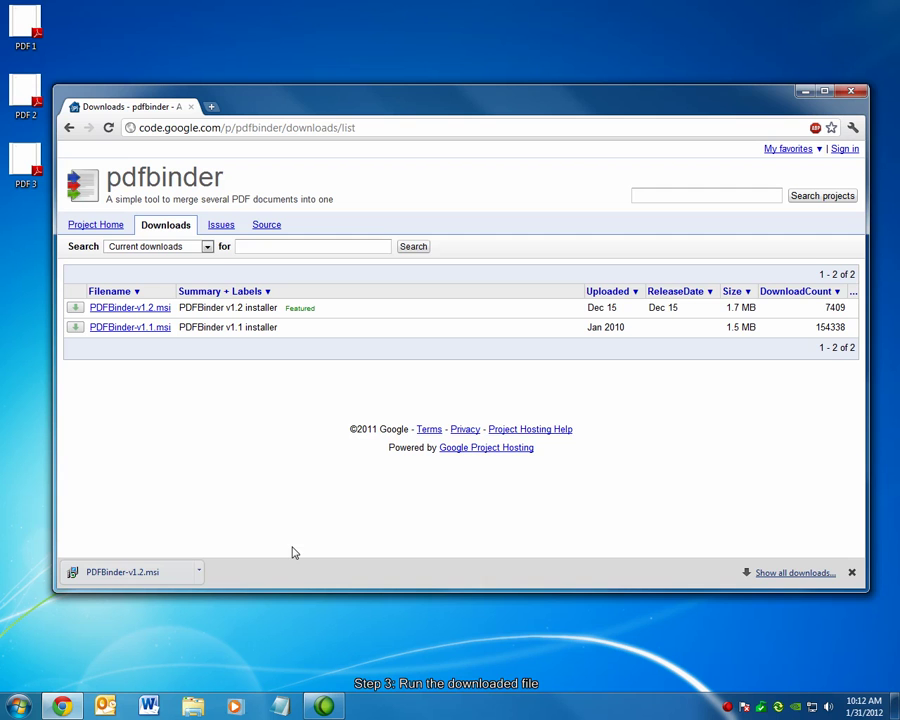
Run the PDFBinder installer with default settings into C:\Program Files\PDFBinder\, then close it.
left_click(104, 574)
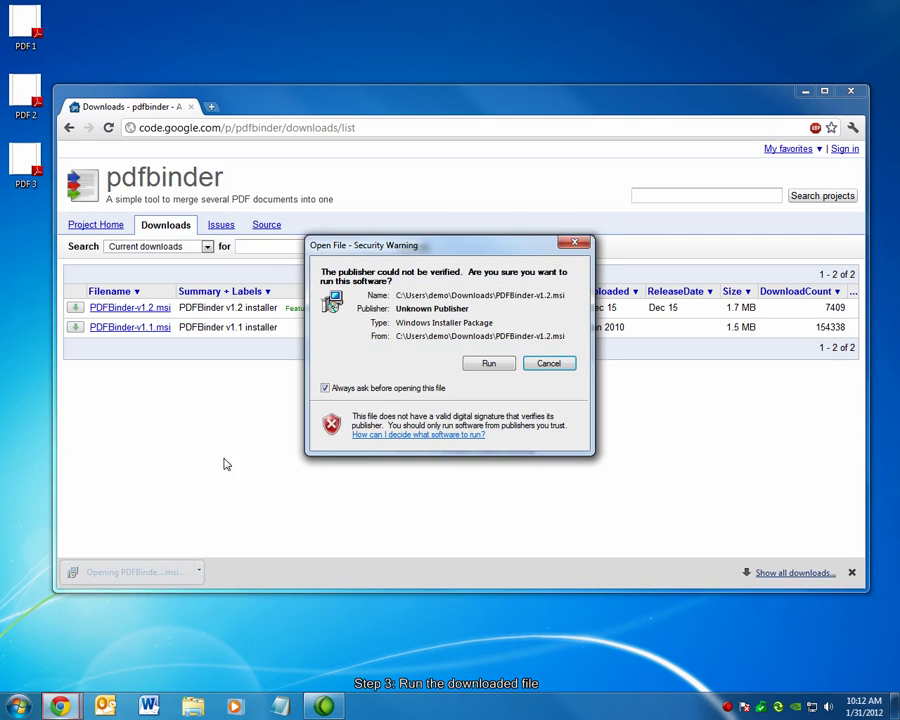
left_click(489, 364)
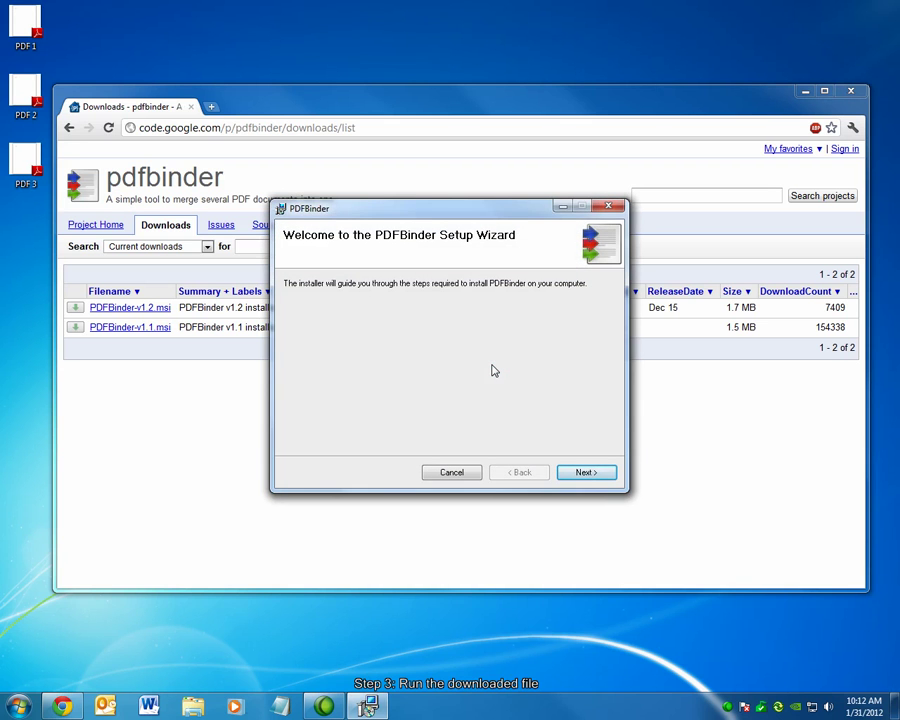
left_click(591, 474)
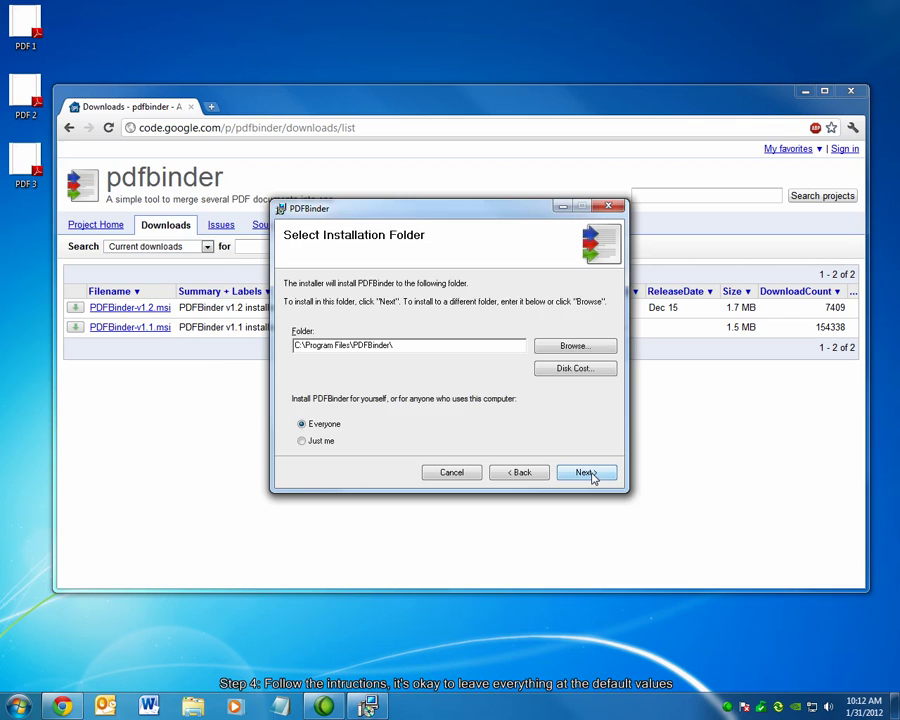
left_click(589, 474)
left_click(589, 474)
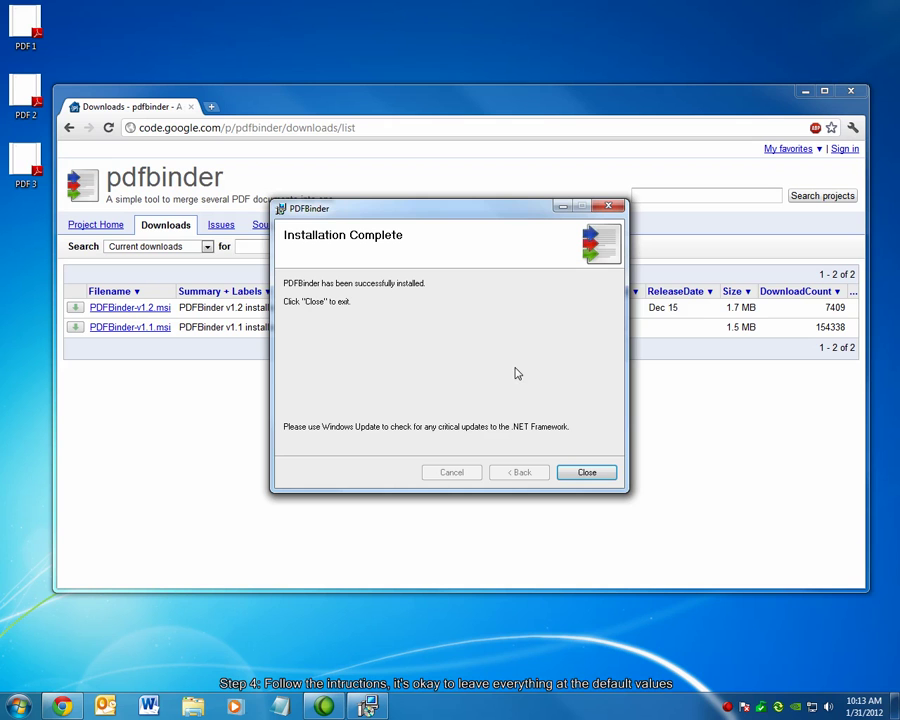
left_click(599, 475)
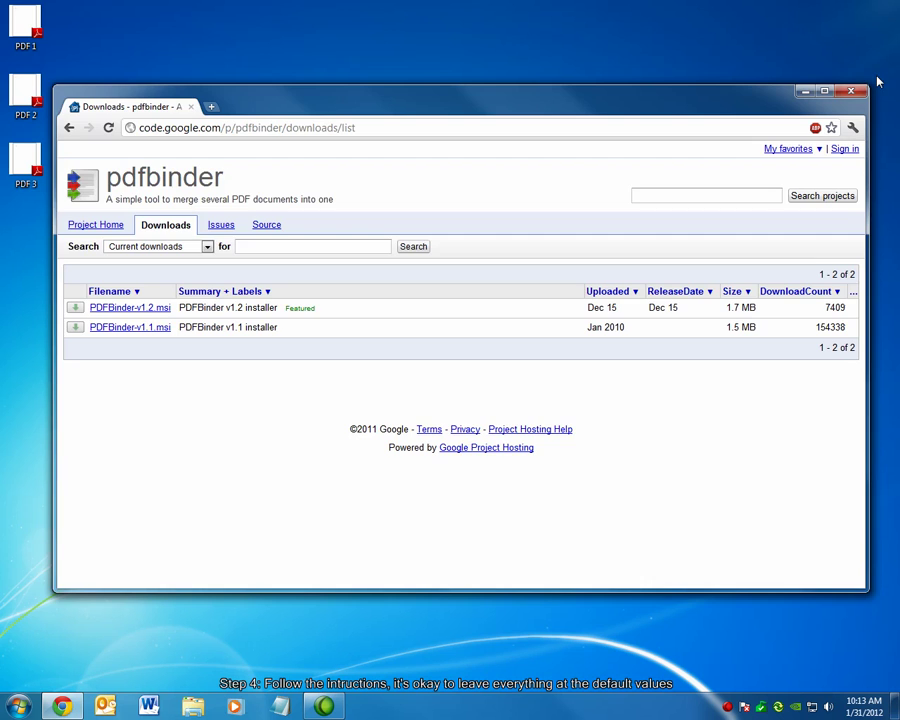
Close Chrome and launch PDFBinder from the PDFBinder folder in All Programs.
left_click(852, 94)
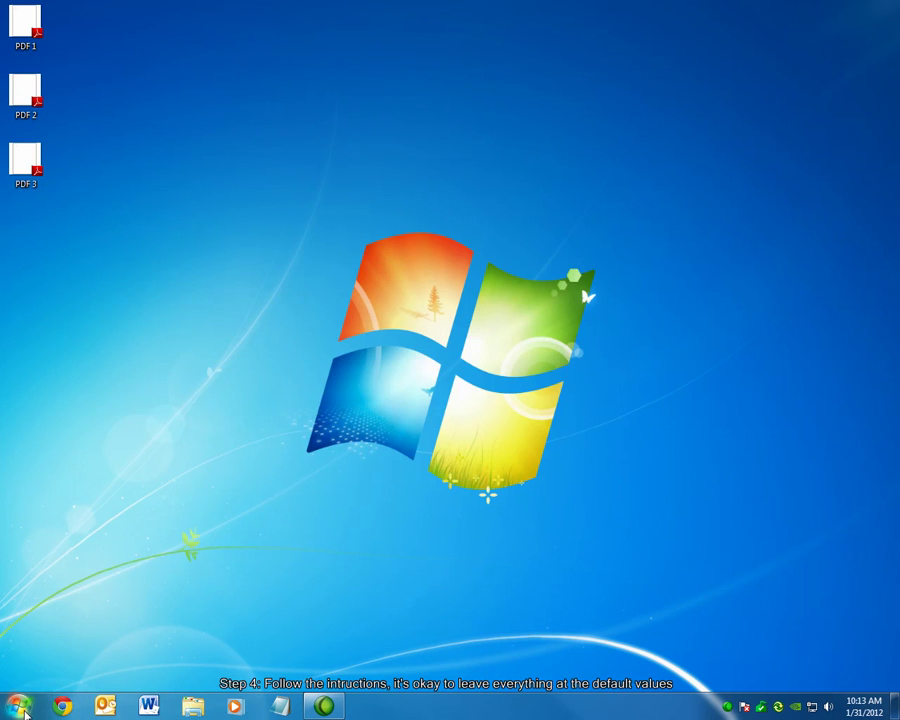
left_click(18, 706)
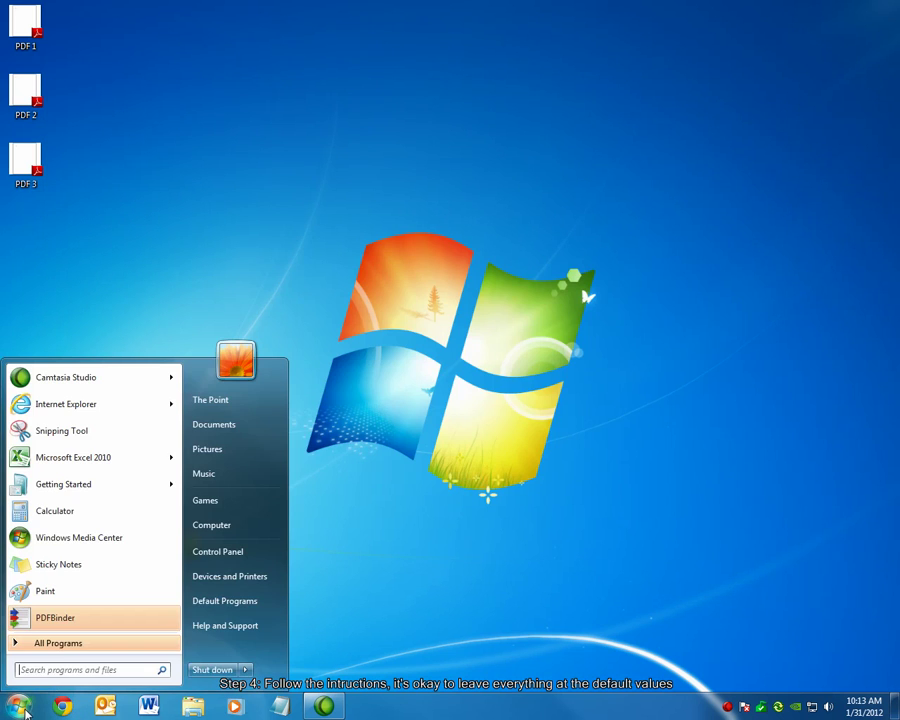
left_click(54, 647)
scroll(105, 487, "down", 6)
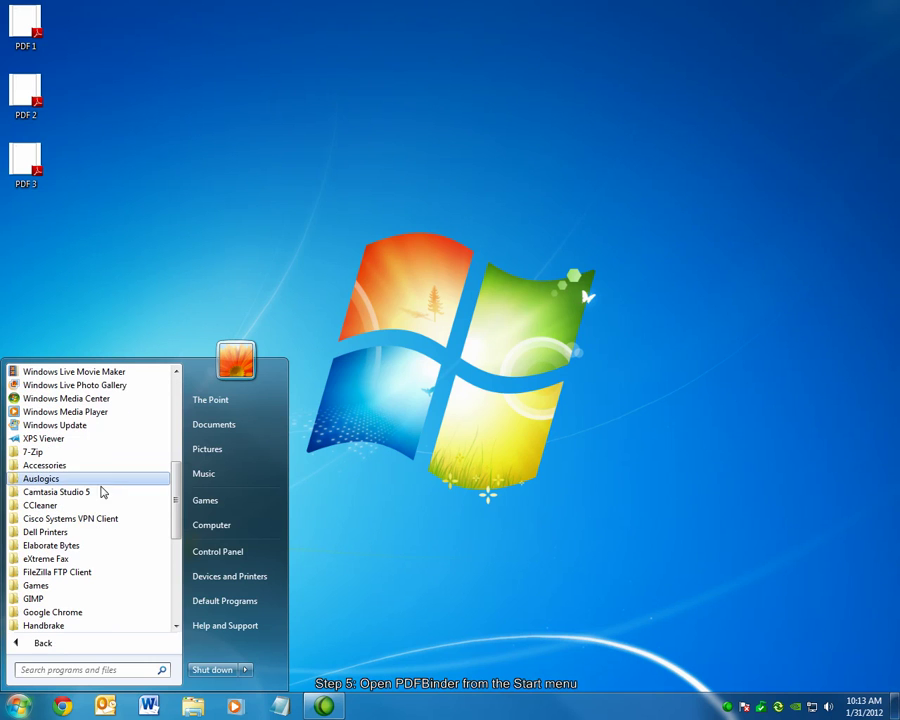
scroll(100, 492, "down", 5)
left_click(48, 545)
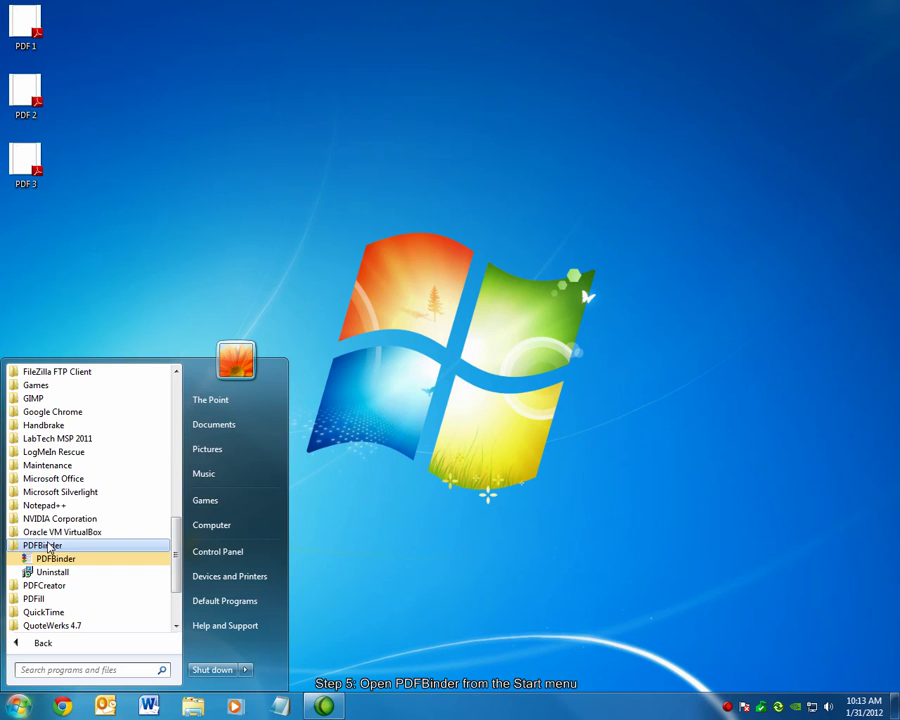
left_click(74, 560)
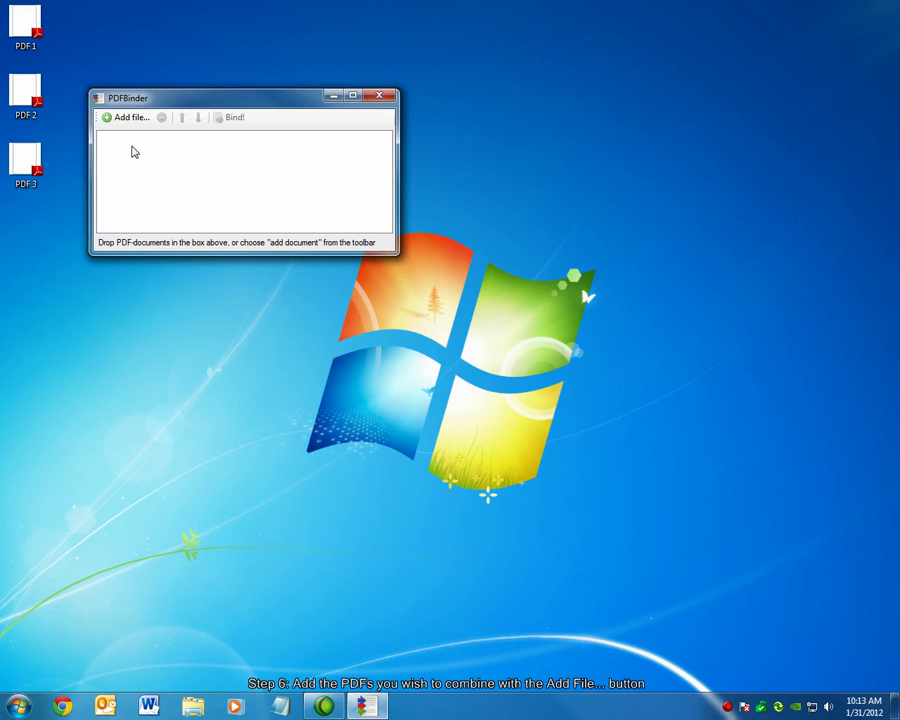
Add PDF 1.pdf, PDF 2.pdf and PDF 3.pdf from the Desktop, one at a time.
left_click(117, 122)
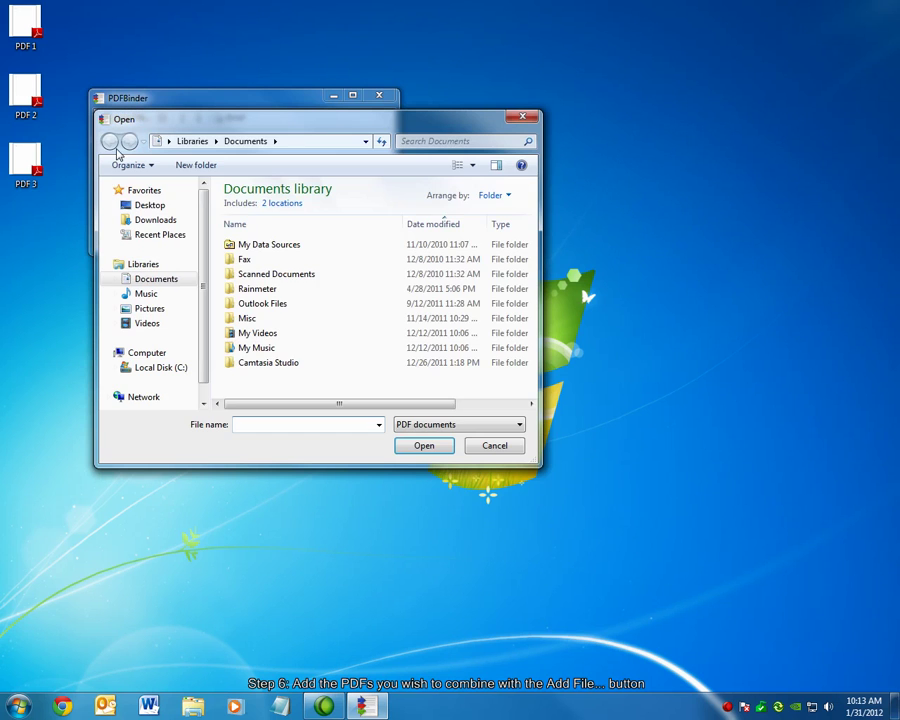
left_click(149, 205)
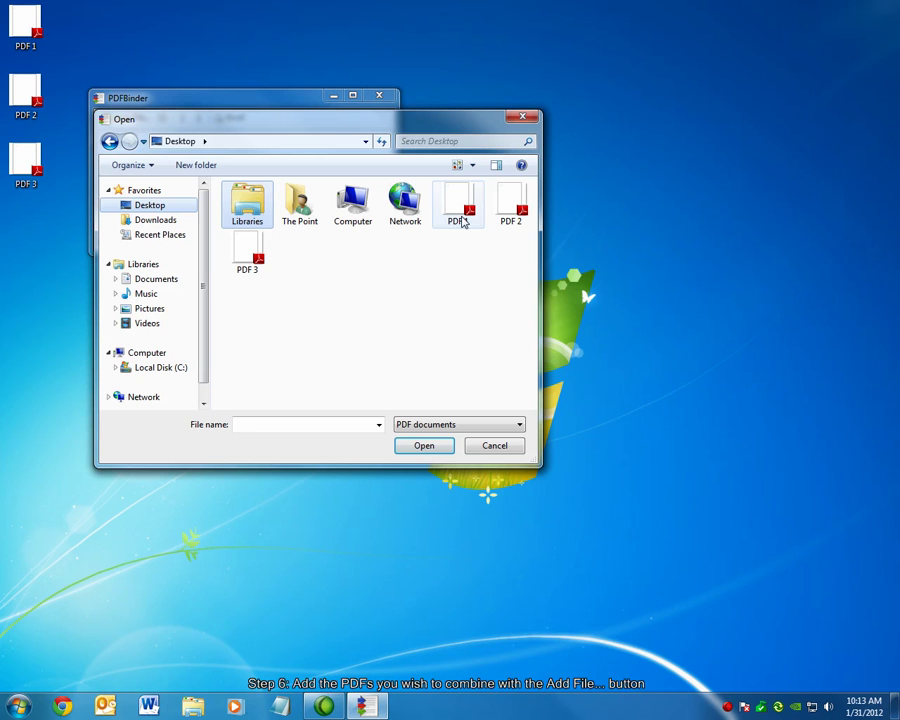
left_click(459, 208)
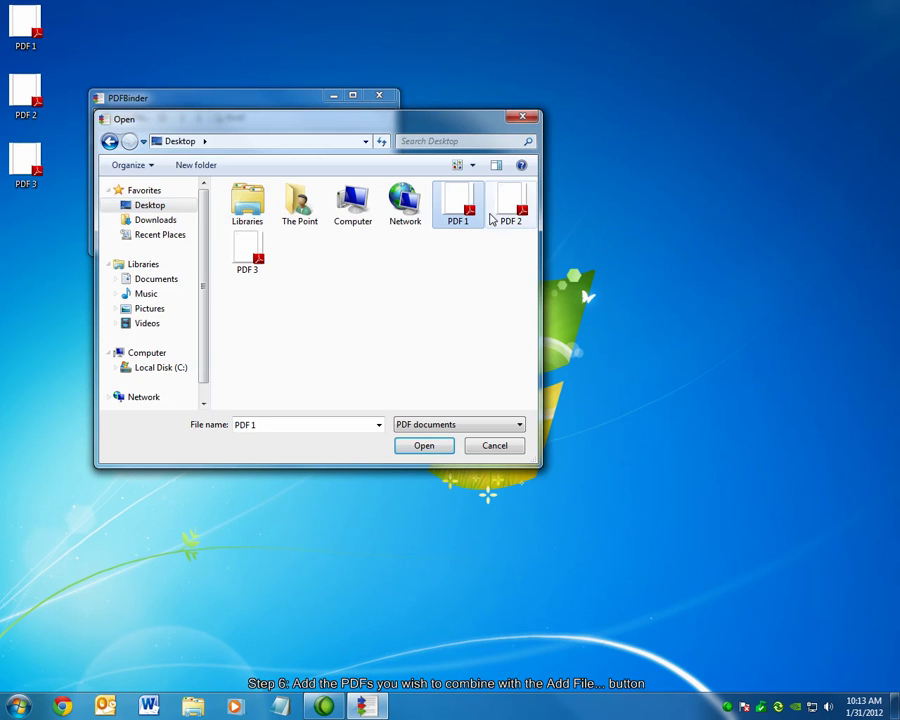
left_click(424, 446)
left_click(129, 120)
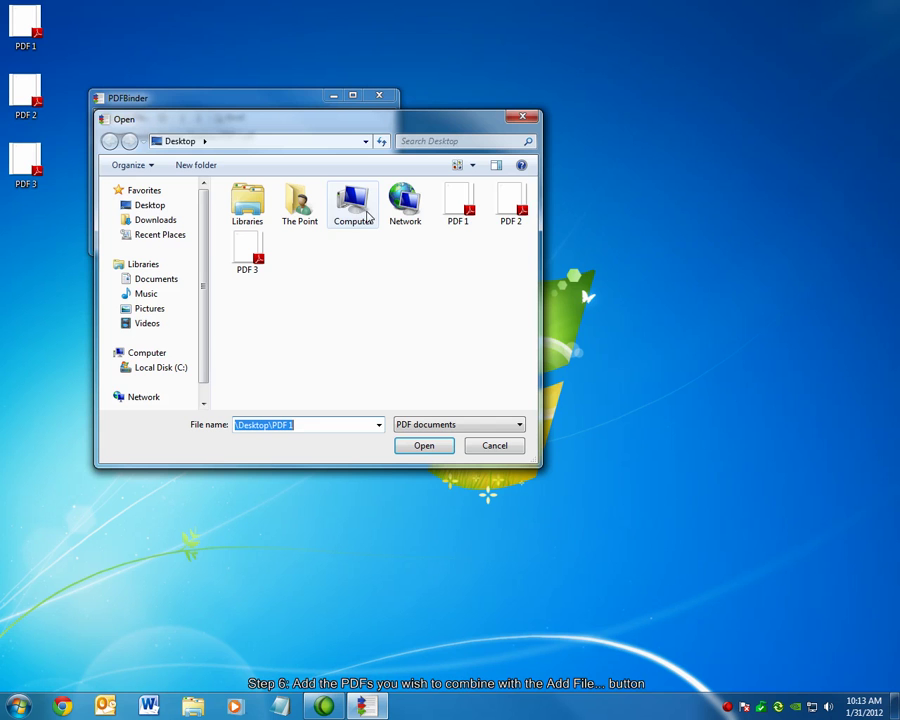
left_click(510, 205)
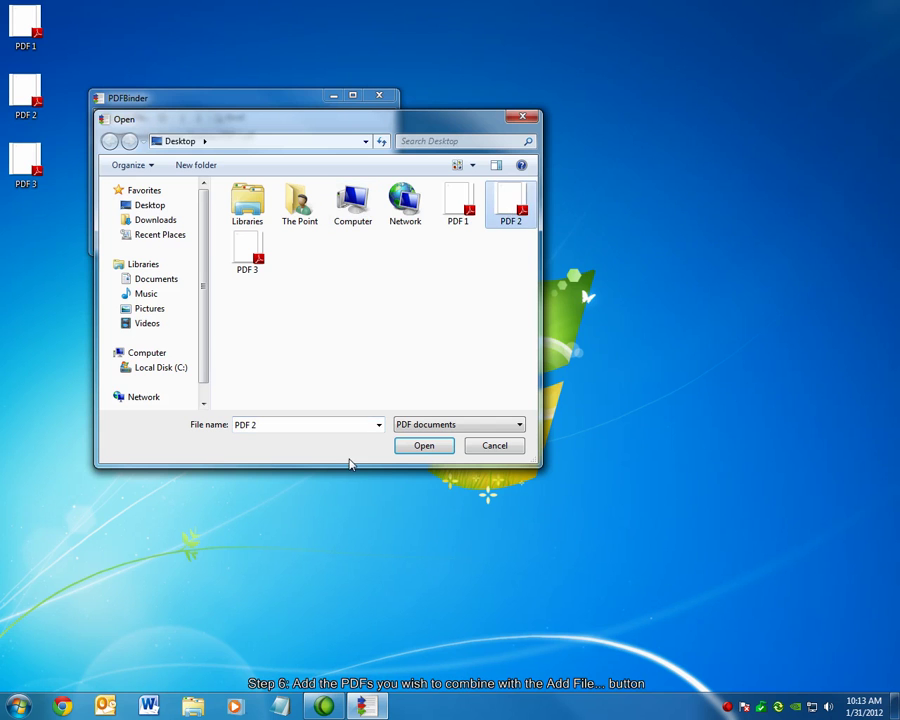
left_click(423, 447)
key("Return")
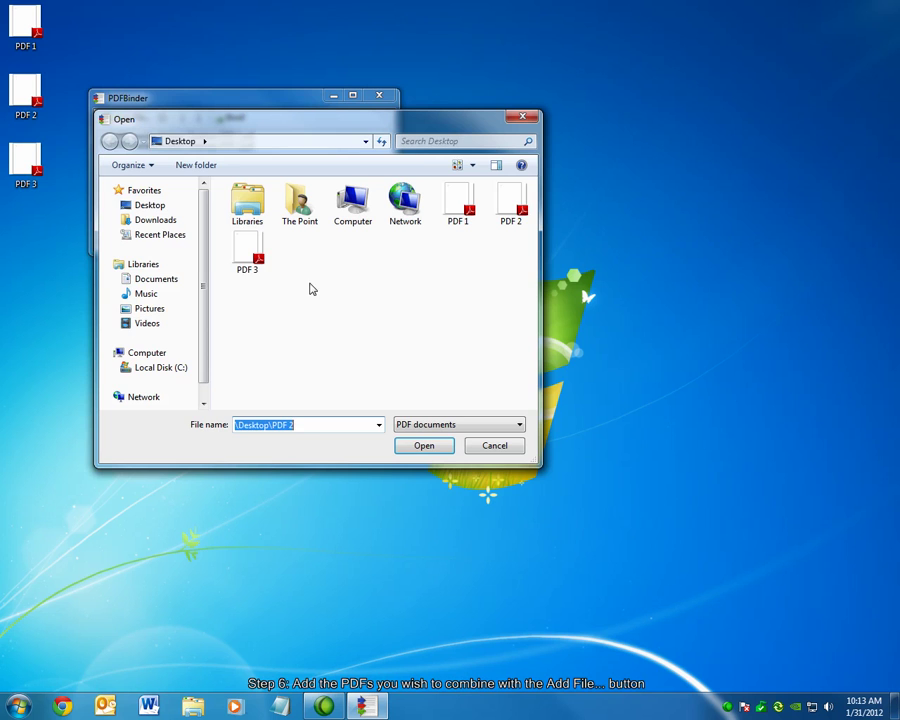
left_click(256, 265)
left_click(419, 448)
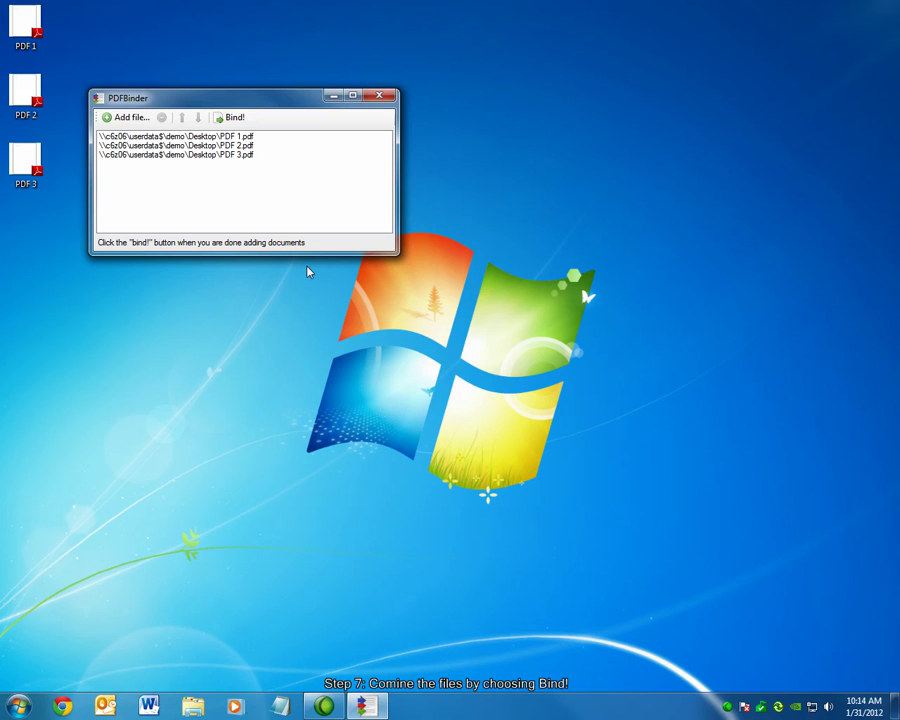
Bind the three listed PDFs and save the result as PDF 1 2 3.pdf on the Desktop.
left_click(230, 117)
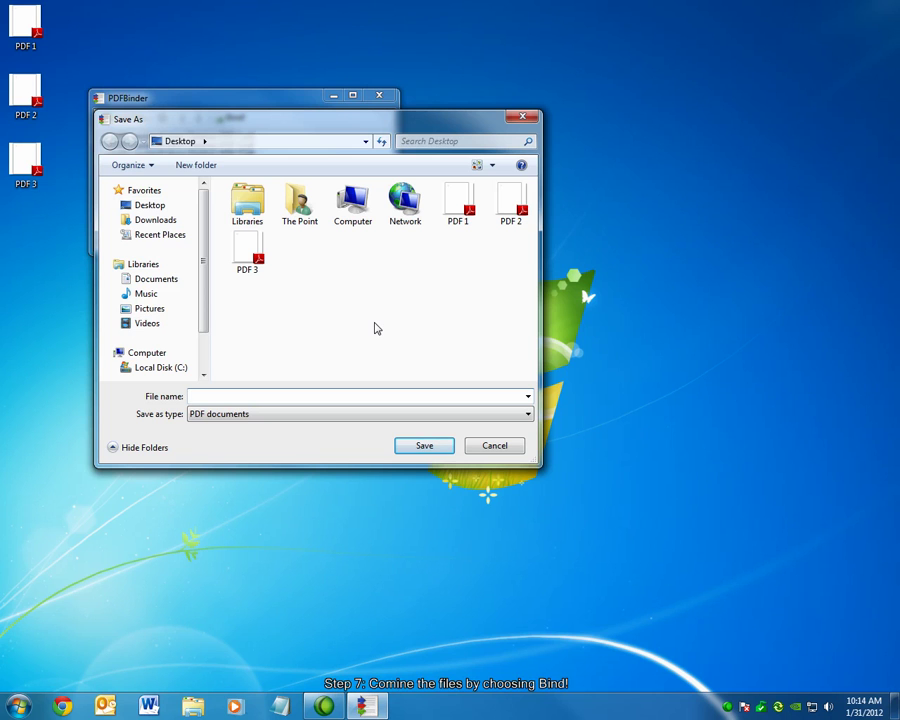
type("PDF 1 2 3")
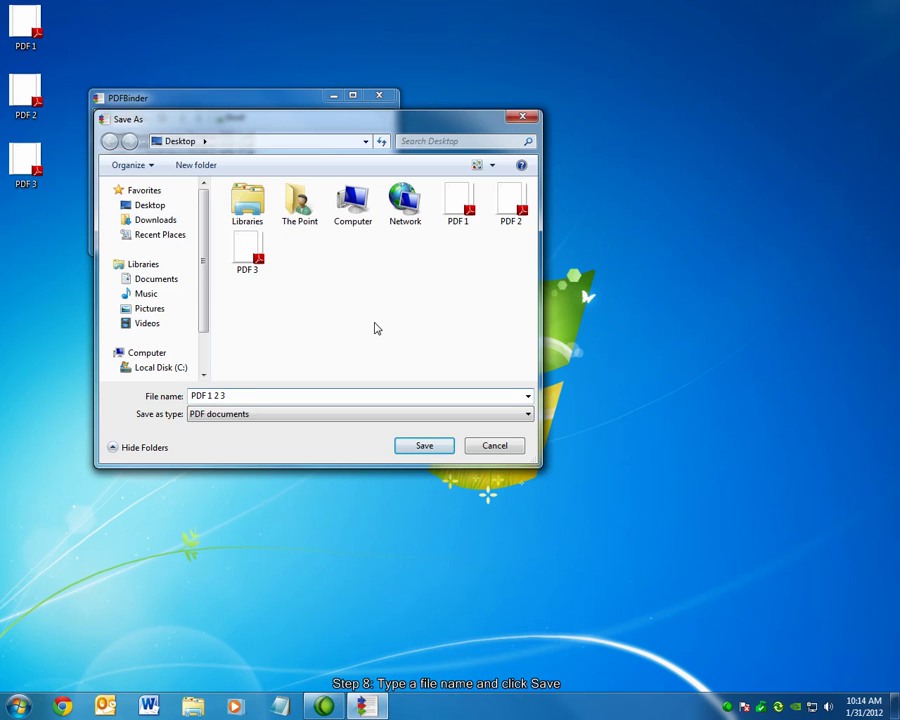
left_click(428, 444)
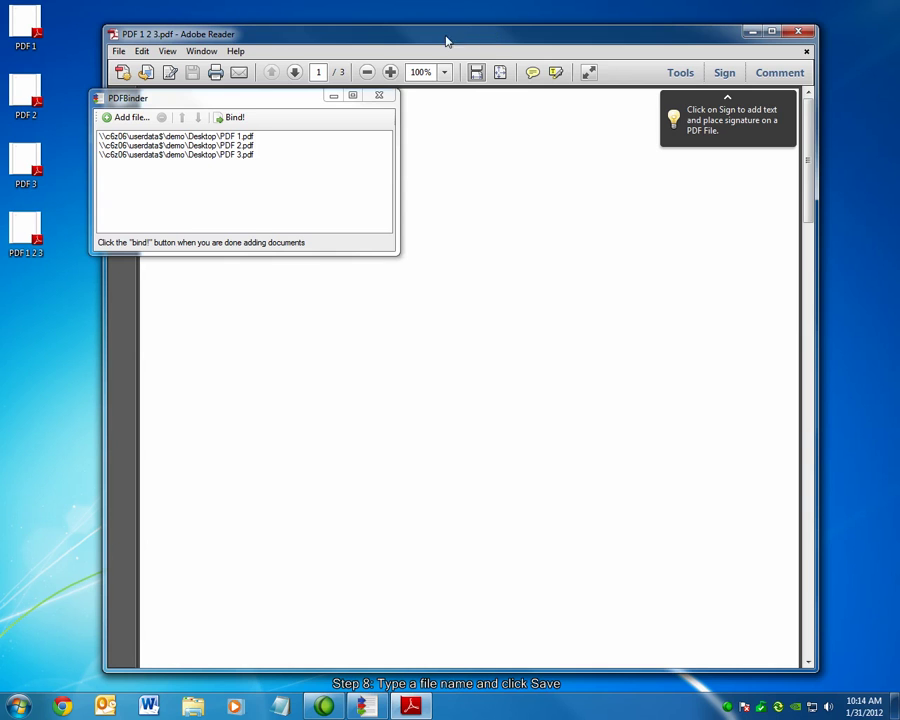
Close PDFBinder, check PDF 1 2 3 pages run PDF 1 to PDF 3, then close Reader.
left_click(379, 95)
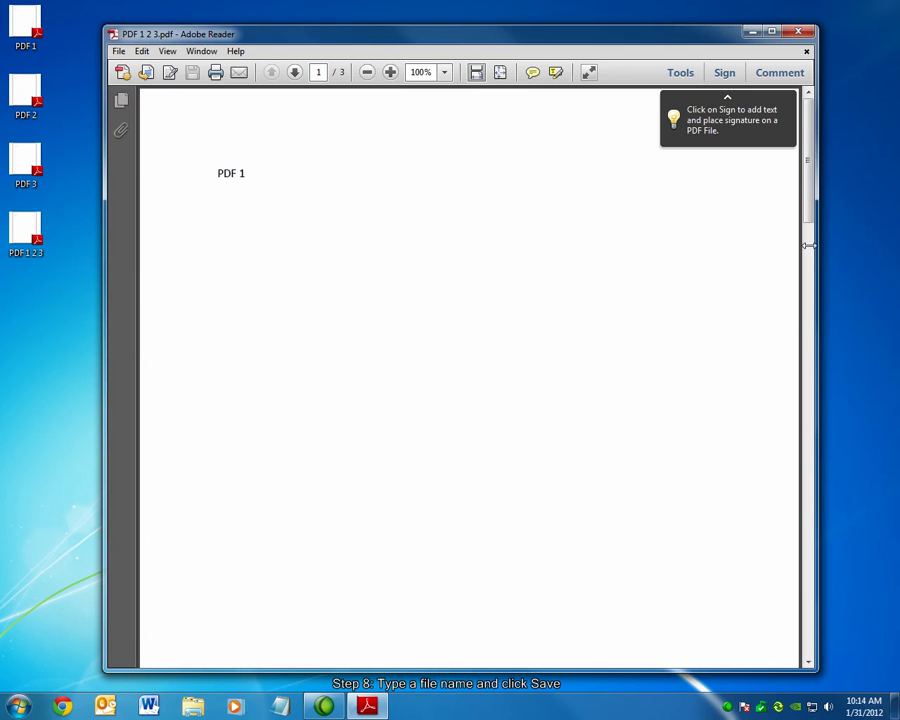
left_click_drag(811, 245, 786, 548)
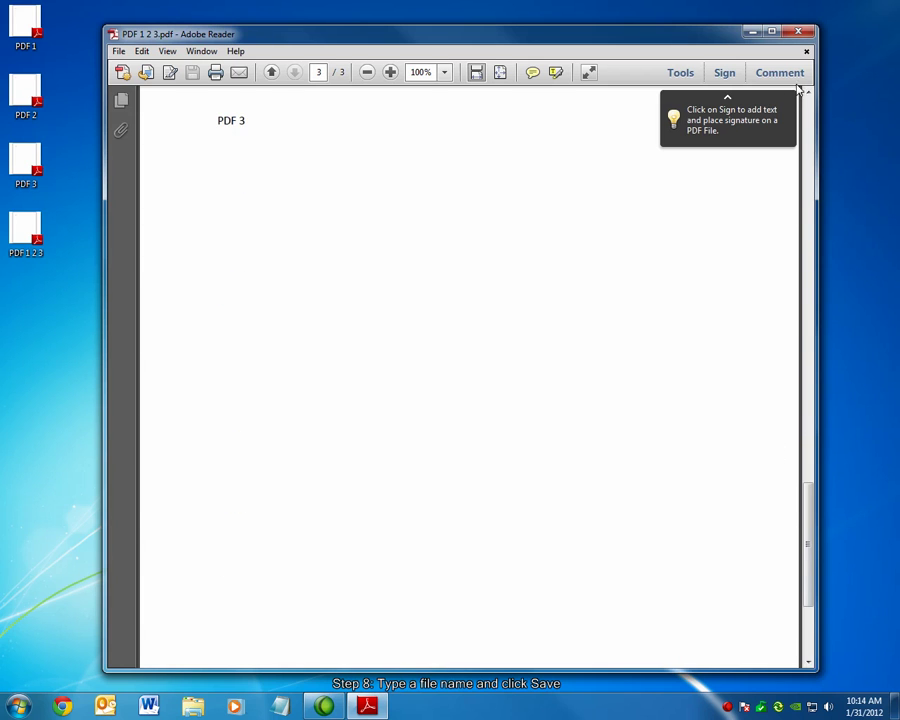
left_click(798, 32)
left_click(20, 706)
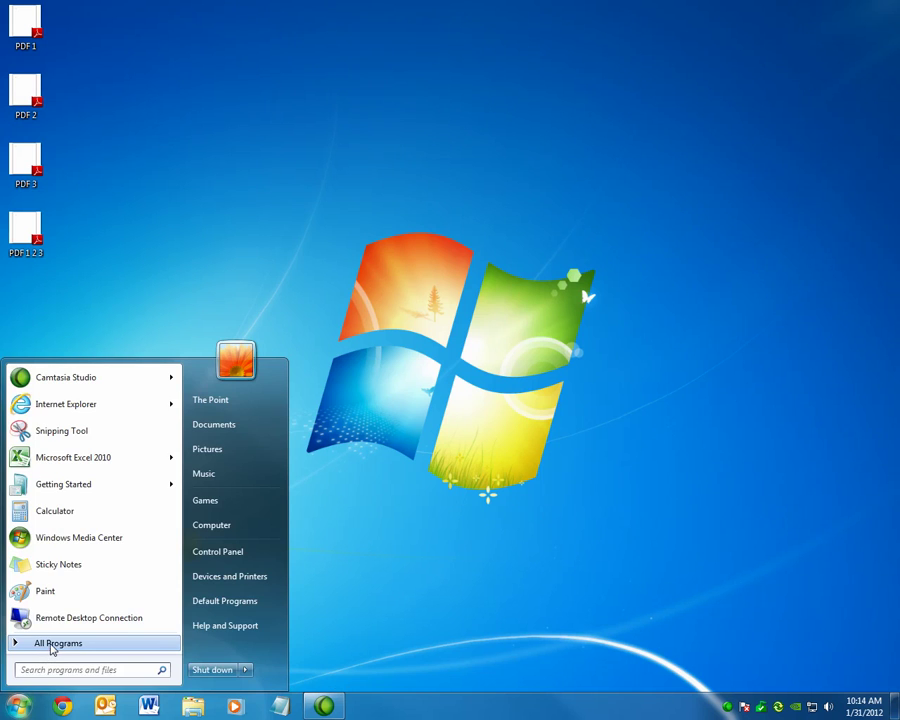
Relaunch PDFBinder and add PDF 1, PDF 2 and PDF 3 together from the Desktop.
left_click(50, 644)
left_click(45, 545)
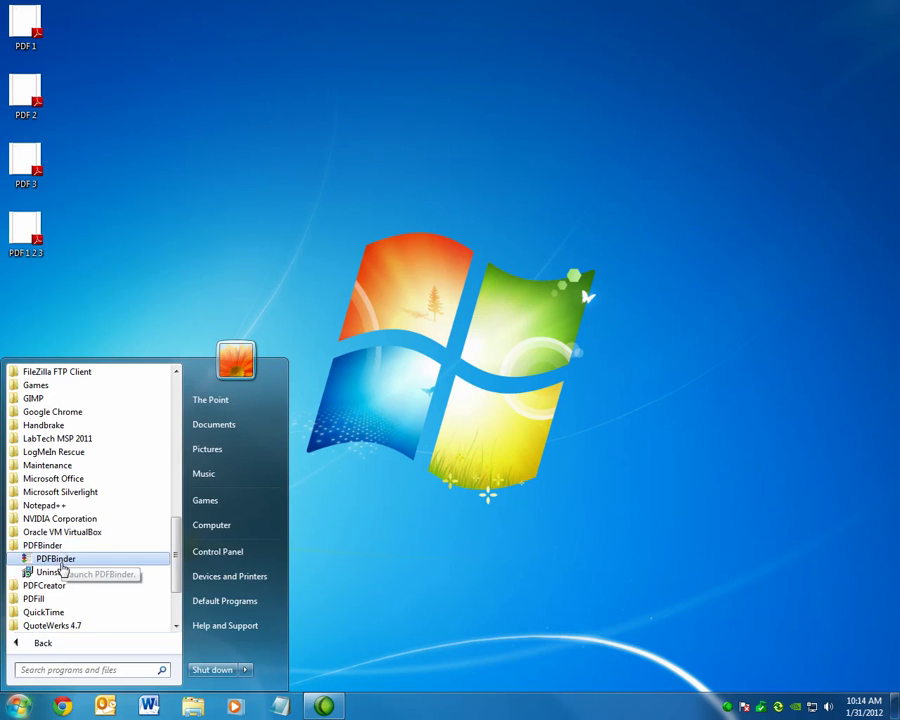
left_click(58, 558)
left_click(84, 86)
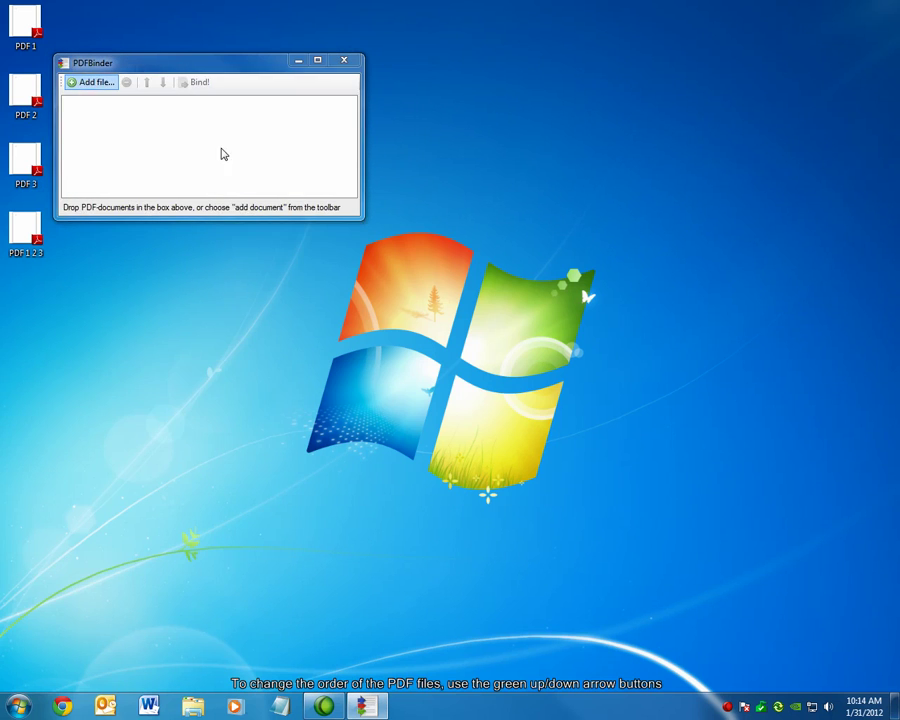
left_click(476, 170)
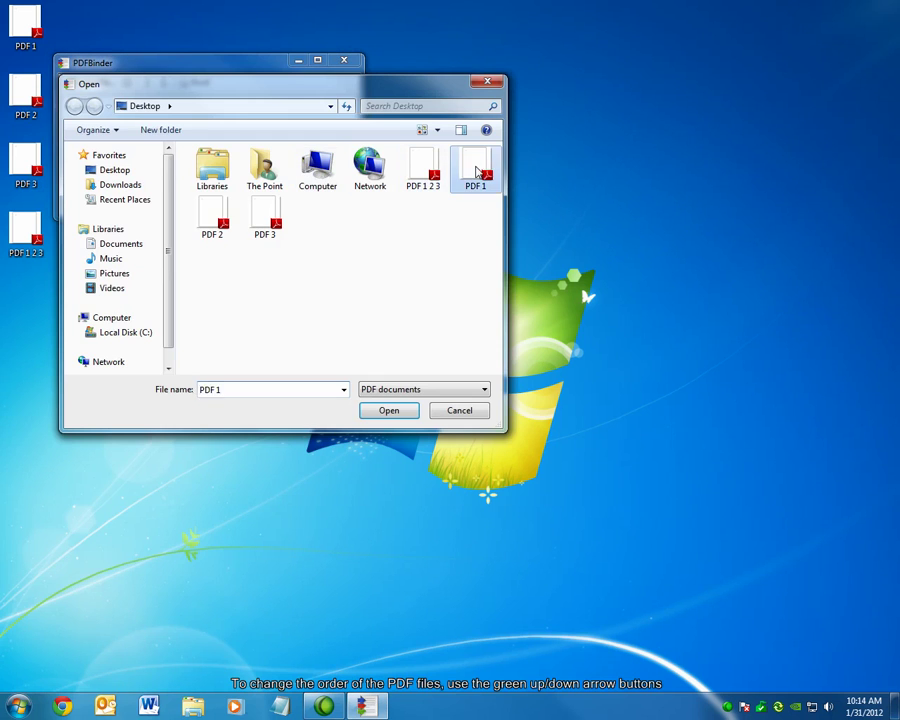
left_click(212, 218, "ctrl")
left_click(265, 216, "ctrl")
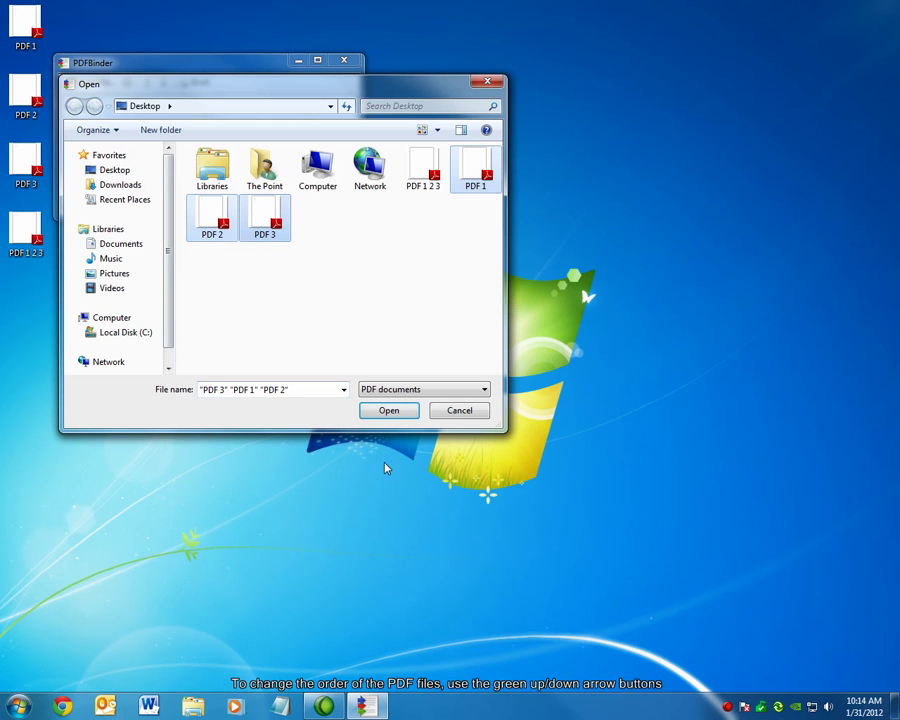
left_click(393, 412)
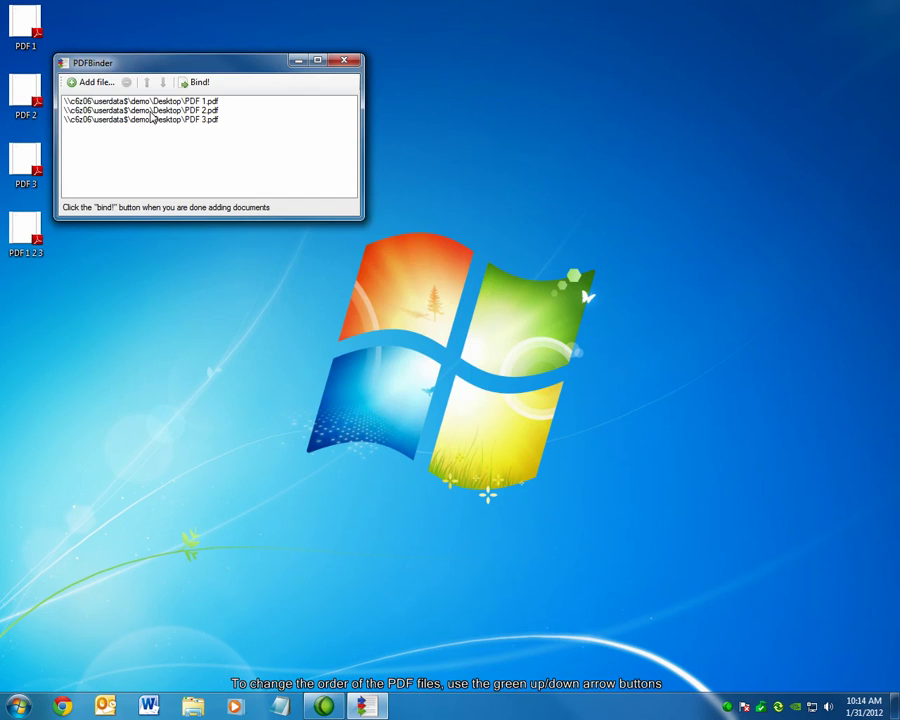
Move PDF 2 to the top of the list, giving the order PDF 2, PDF 1, PDF 3.
left_click(131, 111)
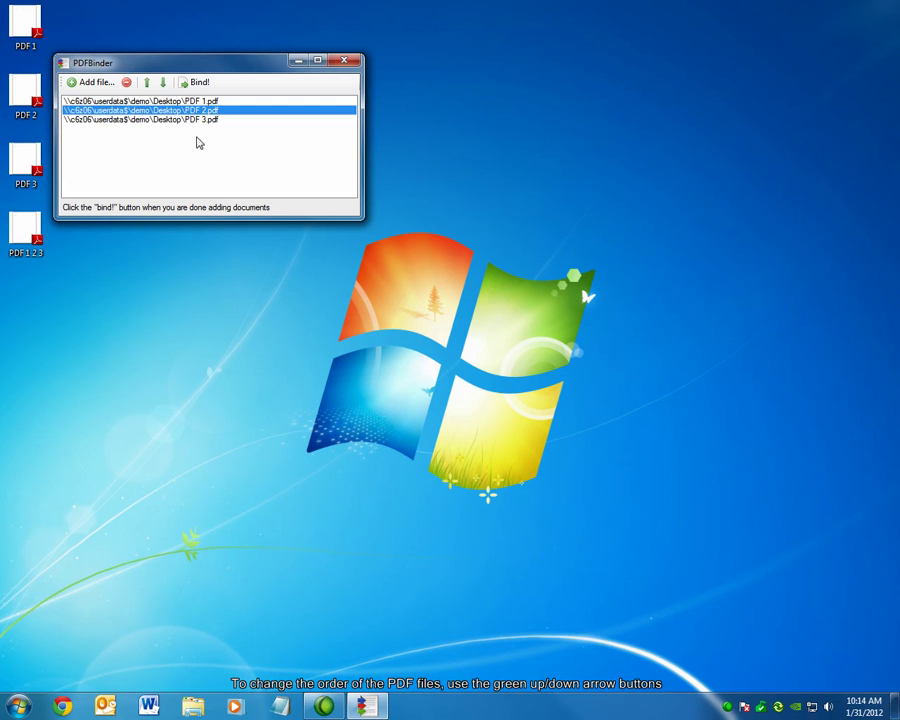
left_click(164, 84)
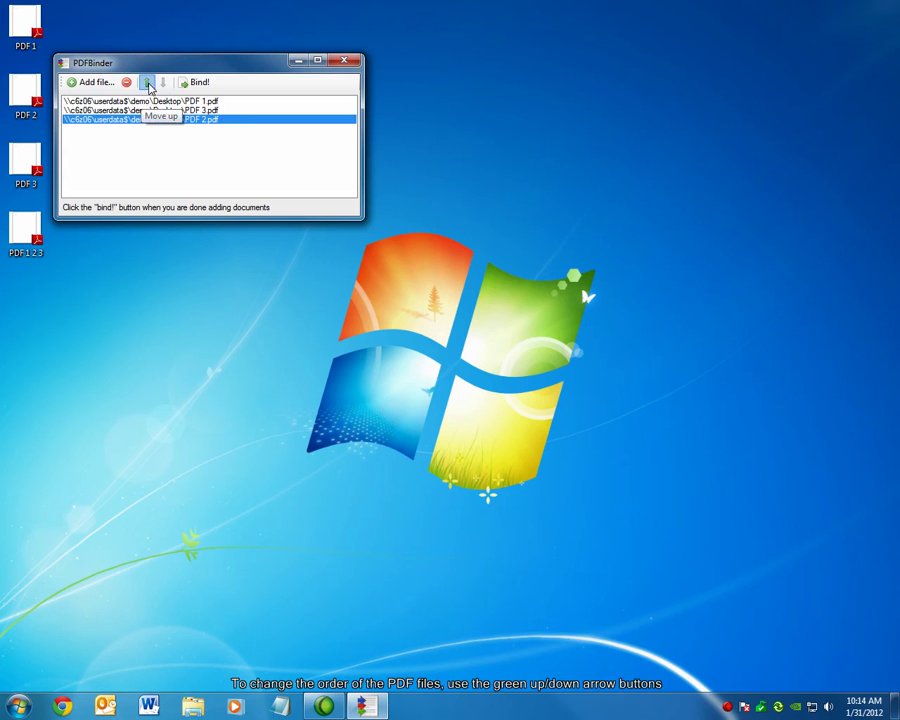
left_click(148, 84)
left_click(148, 84)
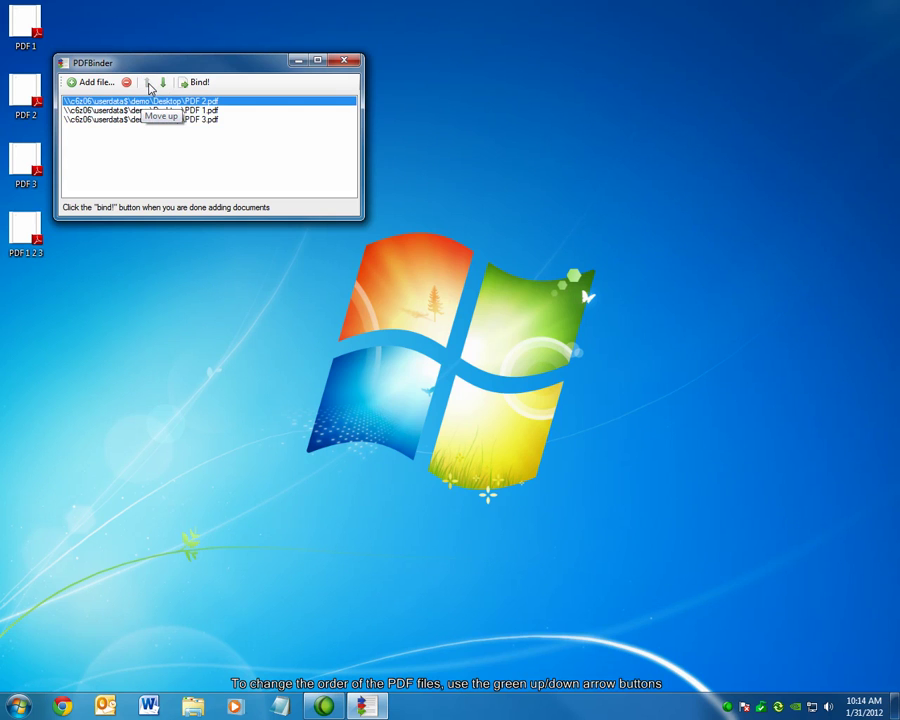
left_click(190, 121)
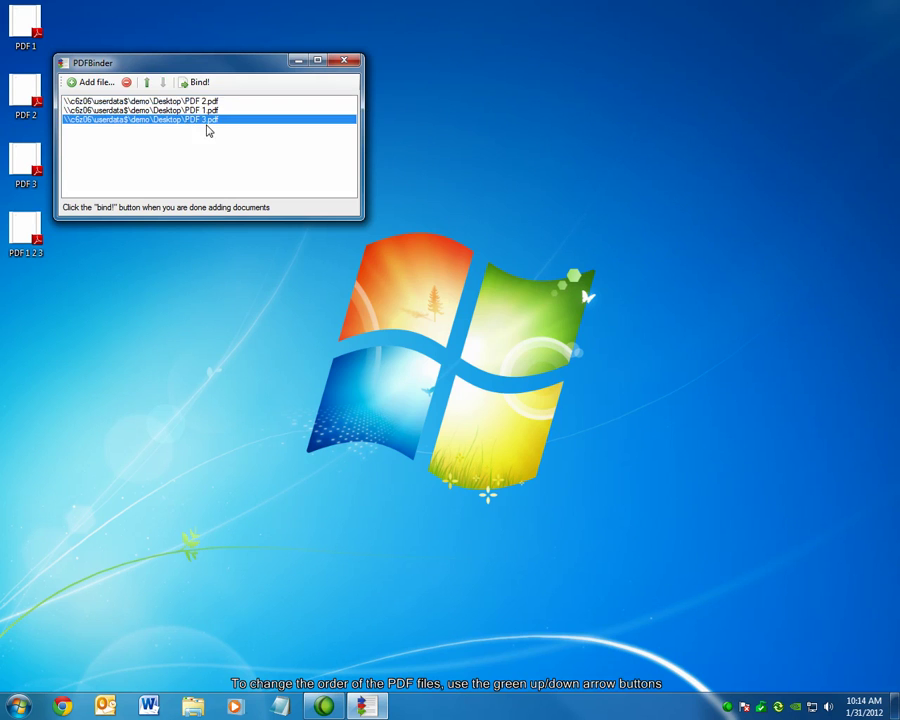
Bind the reordered files and save the result as PDF 2 1 3.
left_click(197, 85)
left_click_drag(195, 88, 285, 221)
left_click(279, 494)
type("PDF")
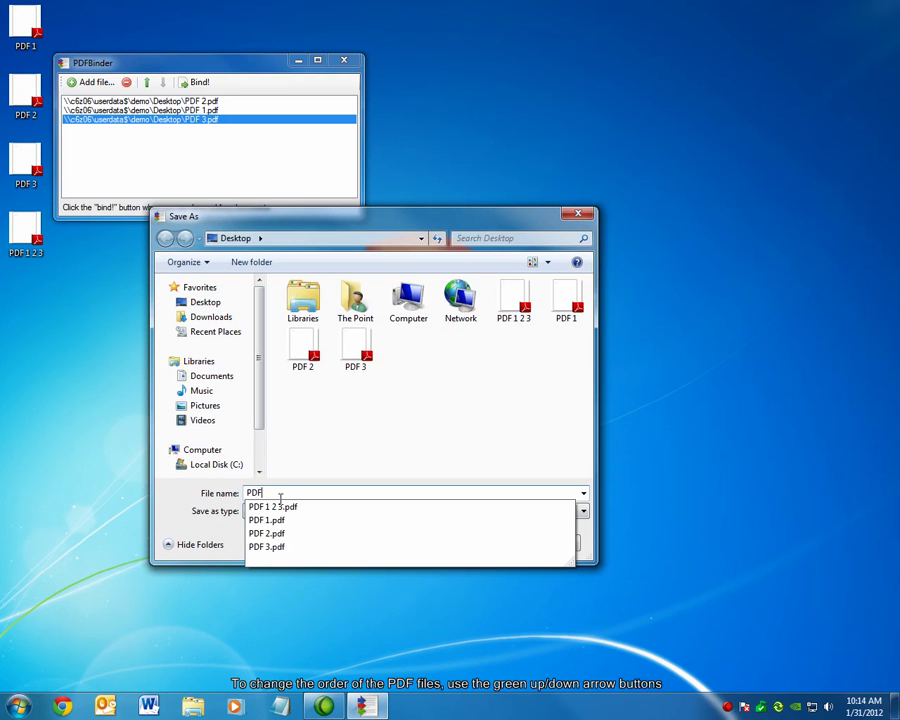
type(" 2 1 3")
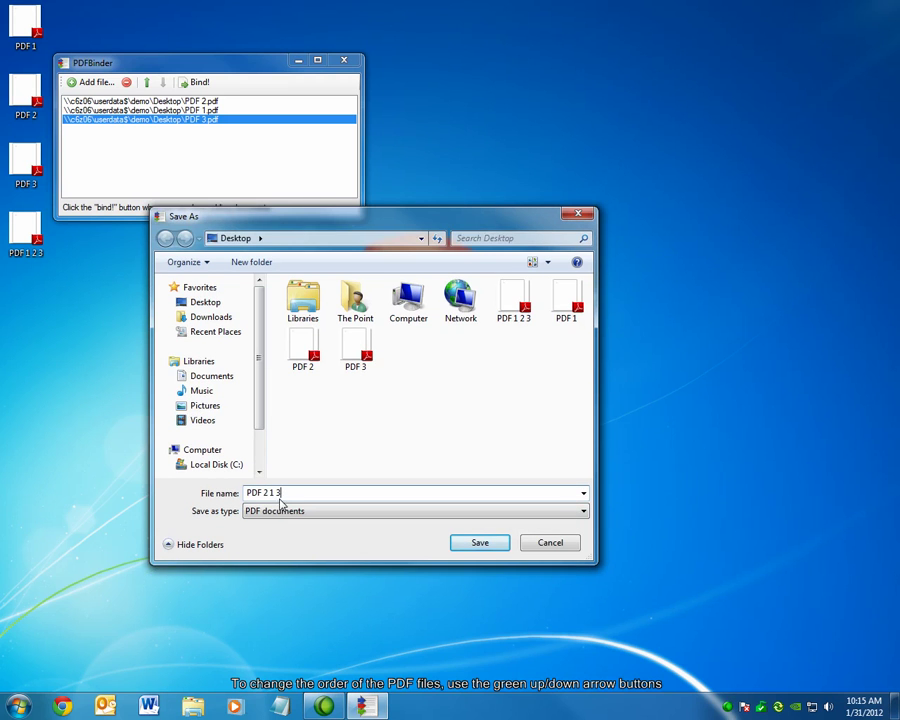
key("Return")
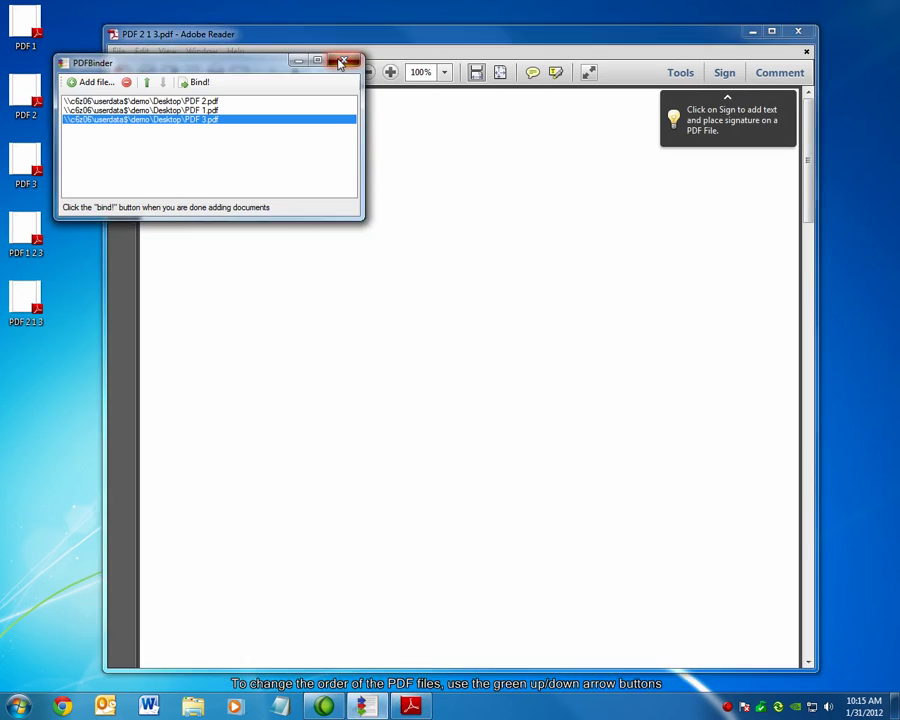
Close PDFBinder, scroll through PDF 2 1 3.pdf to check page order, then close Reader.
left_click(341, 63)
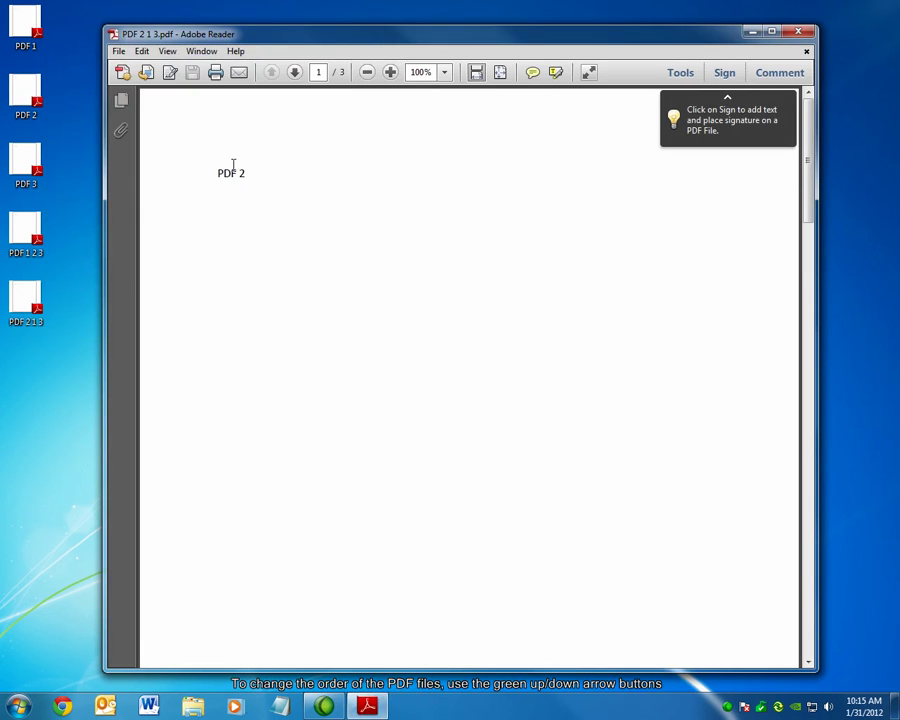
scroll(808, 203, "down", 10)
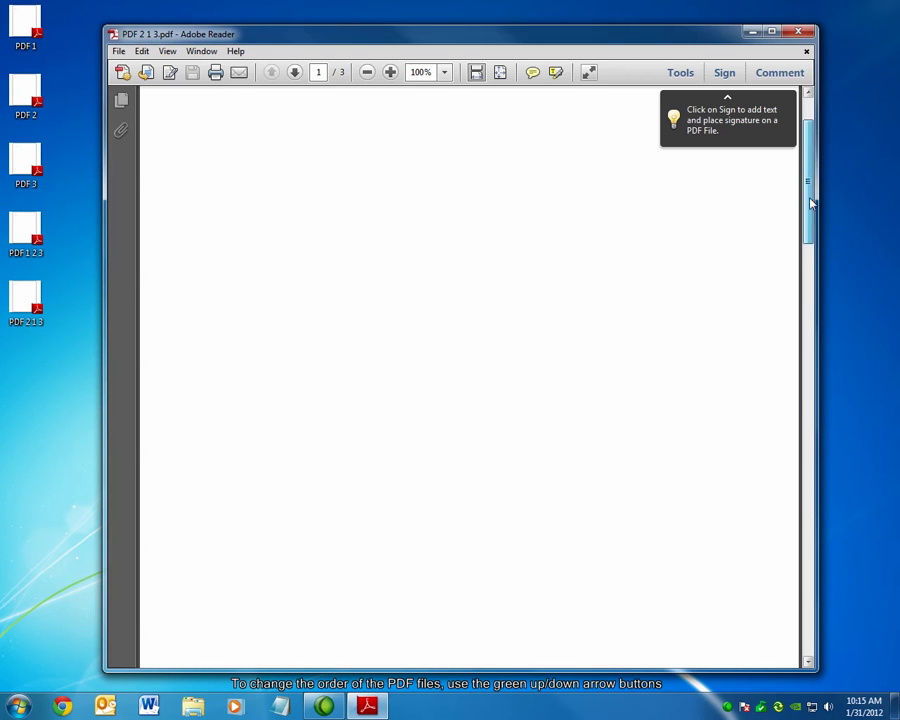
left_click_drag(806, 300, 790, 470)
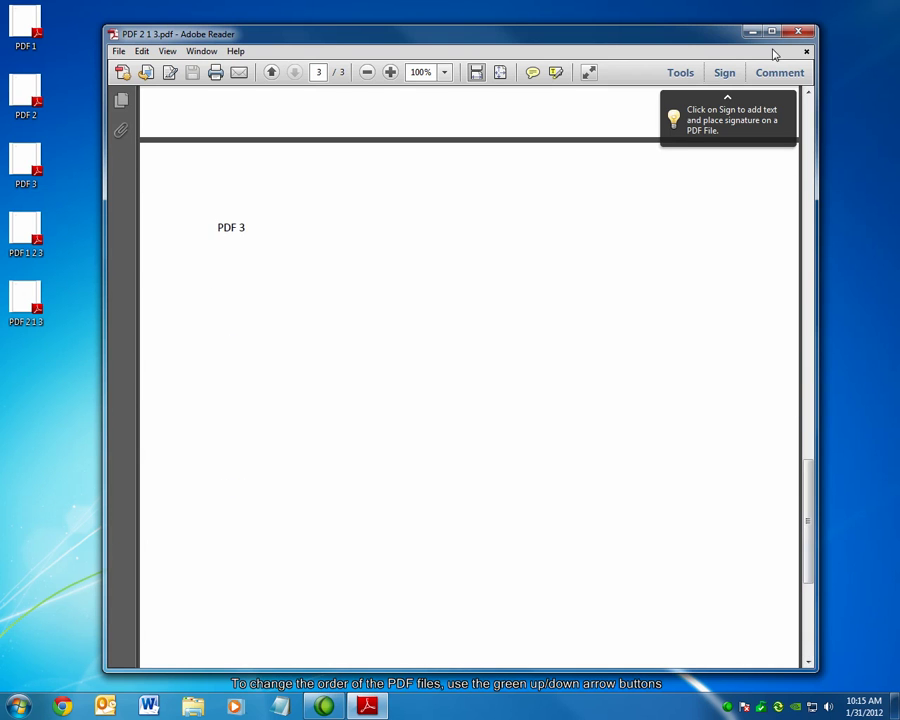
left_click(798, 31)
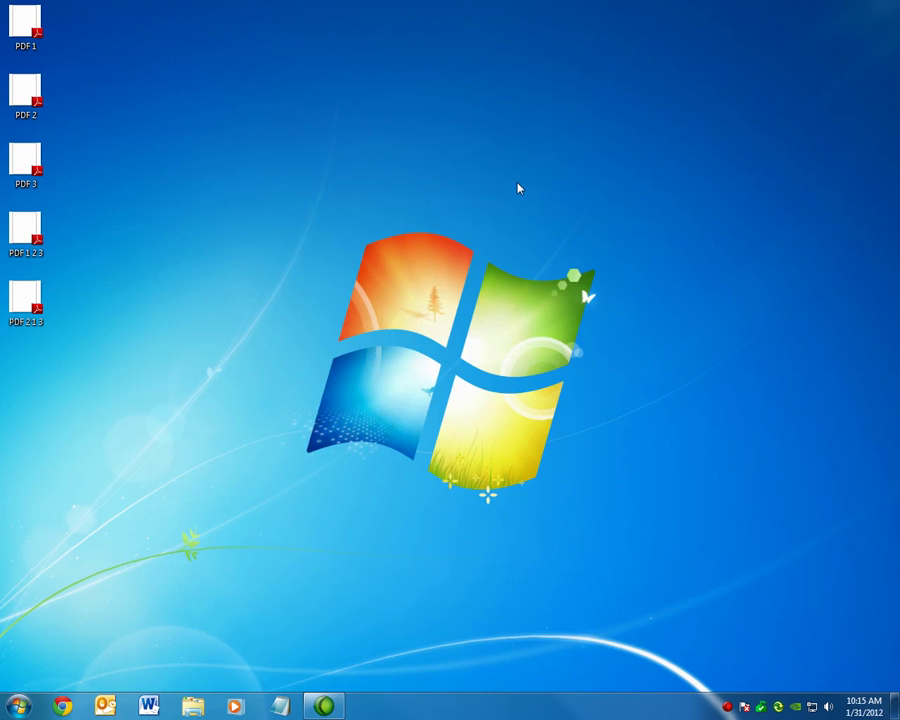